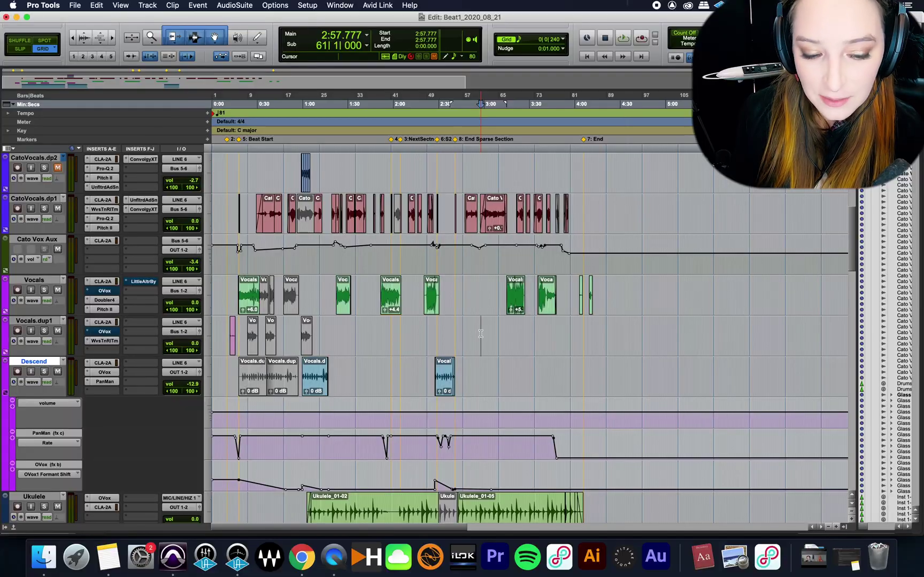
- Switch the Beat1_2020_08_21 session from the Edit window to the Mix window with Cmd+=
{"action": "key", "text": "super+equal"}
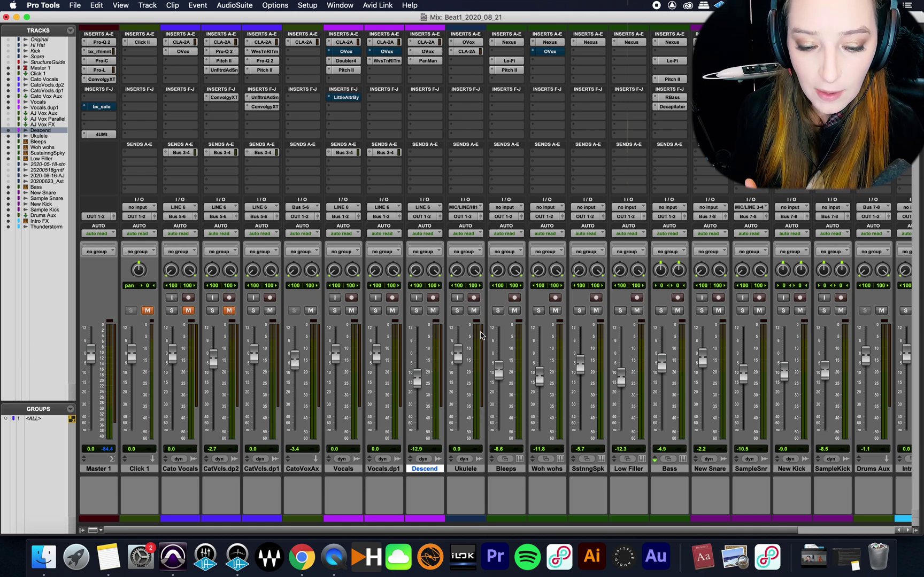
{"action": "scroll", "coordinate": [523, 423], "scroll_direction": "right", "scroll_amount": 3}
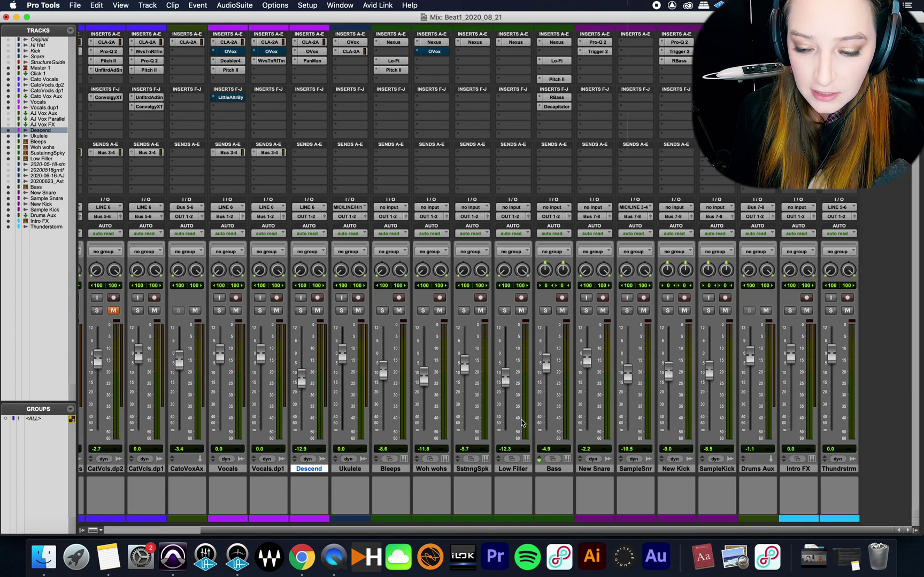
{"action": "scroll", "coordinate": [522, 424], "scroll_direction": "left", "scroll_amount": 3}
{"action": "scroll", "coordinate": [521, 423], "scroll_direction": "right", "scroll_amount": 3}
{"action": "scroll", "coordinate": [521, 423], "scroll_direction": "left", "scroll_amount": 3}
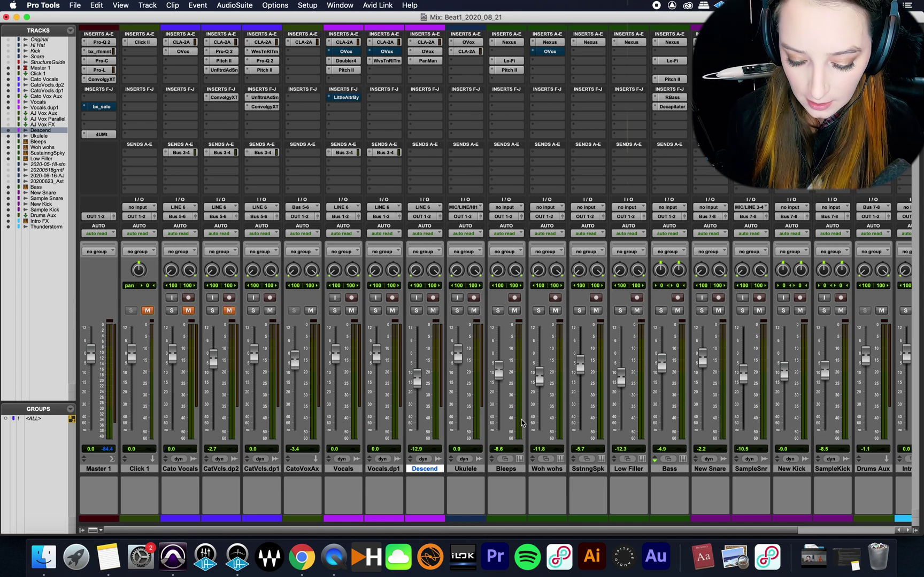
{"action": "key", "text": "super+alt+m"}
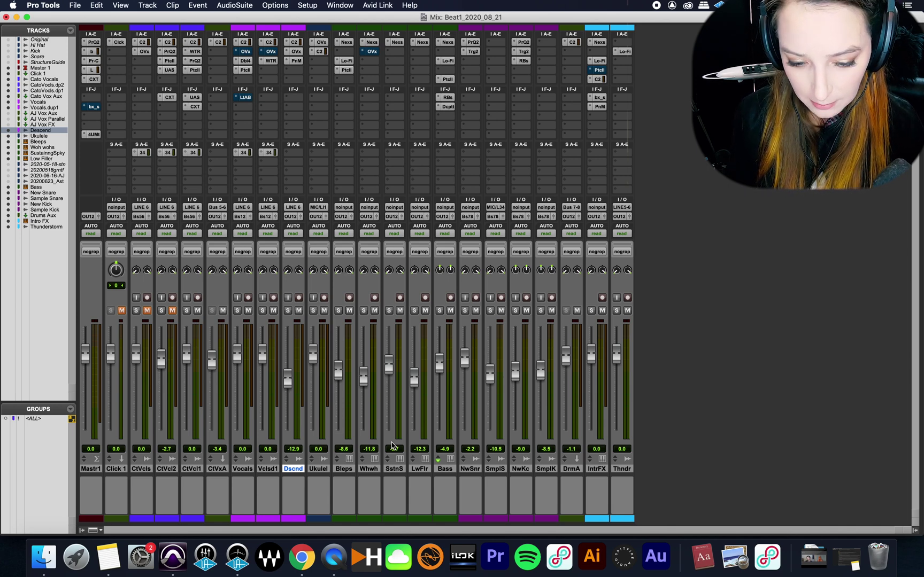
{"action": "key", "text": "ctrl+alt+super+m"}
{"action": "key", "text": "ctrl+alt+super+m"}
{"action": "key", "text": "alt+super+m"}
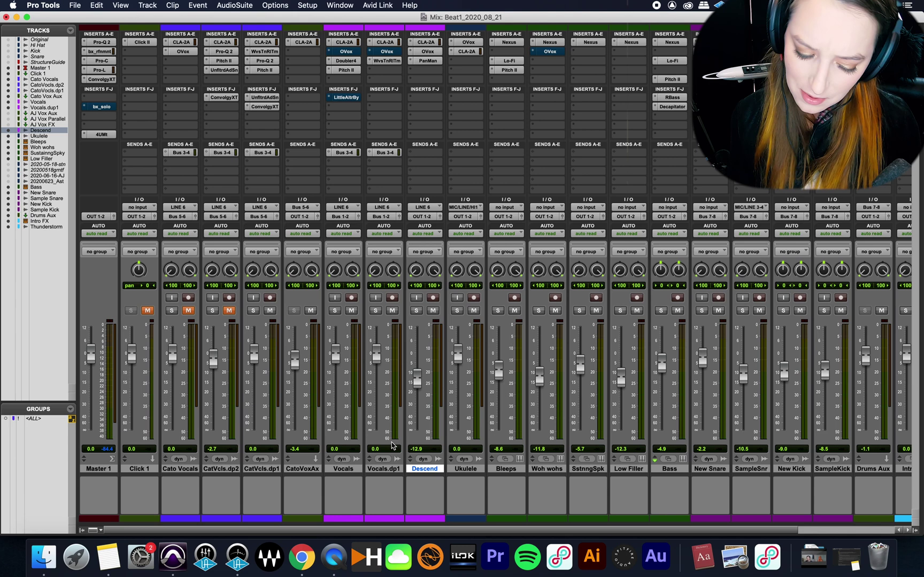
{"action": "key", "text": "ctrl+alt+super+m"}
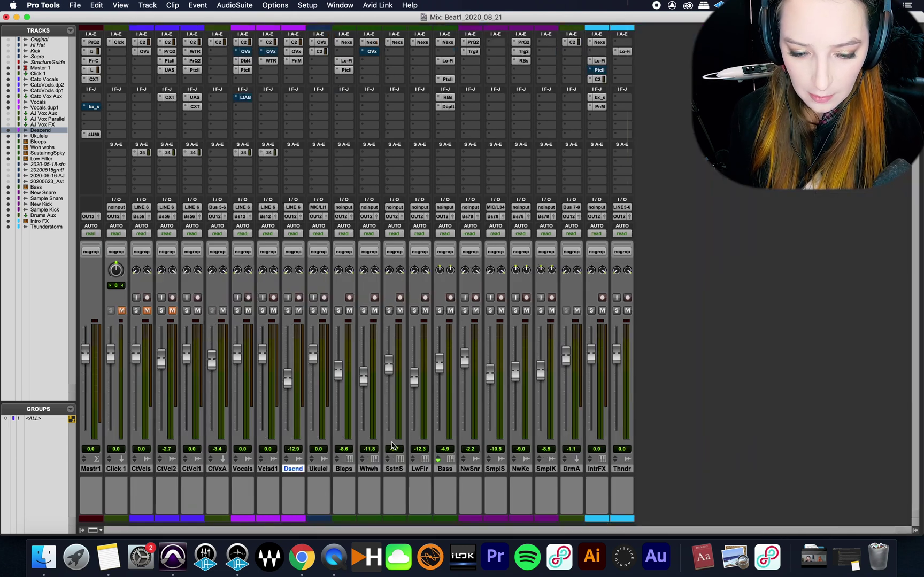
{"action": "key", "text": "ctrl+alt+super+m"}
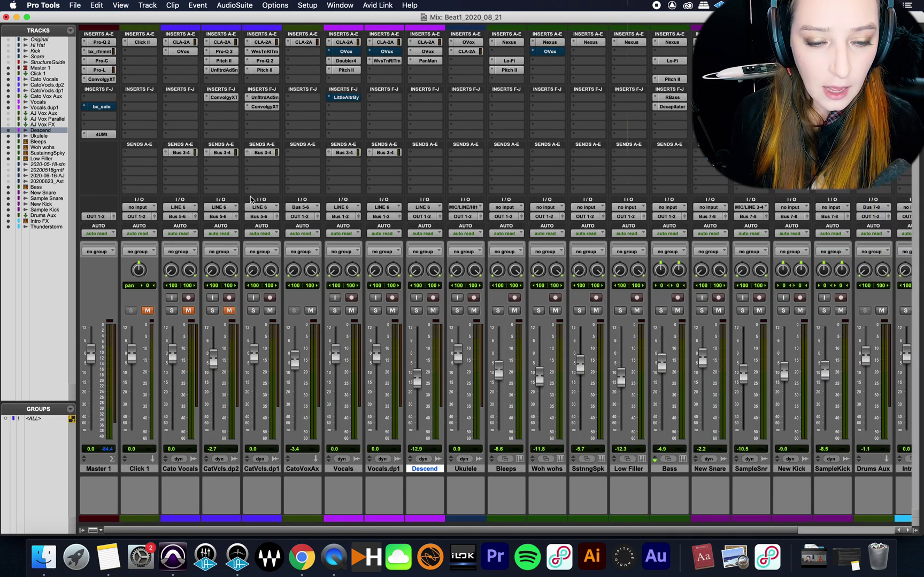
- Turn on View > Narrow Mix, toggling it off and back on, so all strips fit
{"action": "left_click", "coordinate": [117, 6]}
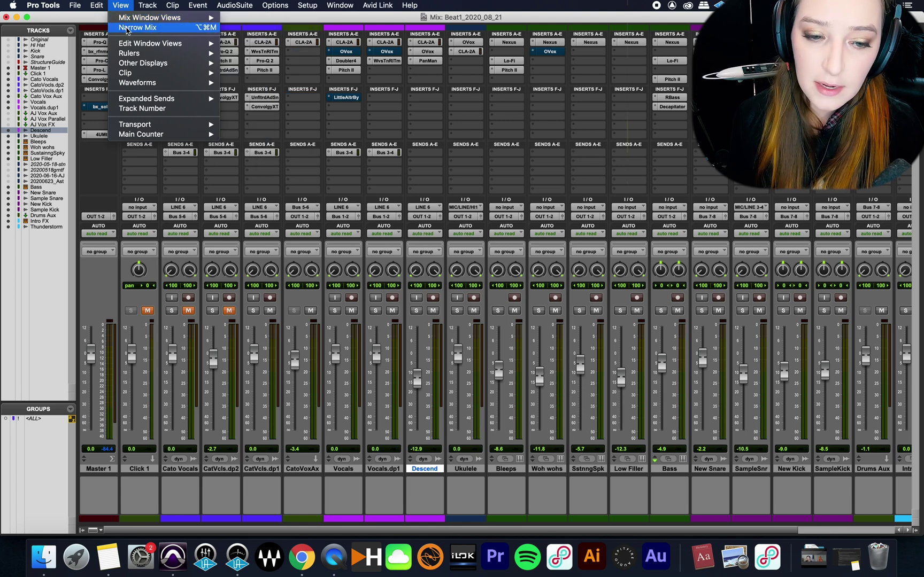
{"action": "left_click", "coordinate": [127, 28]}
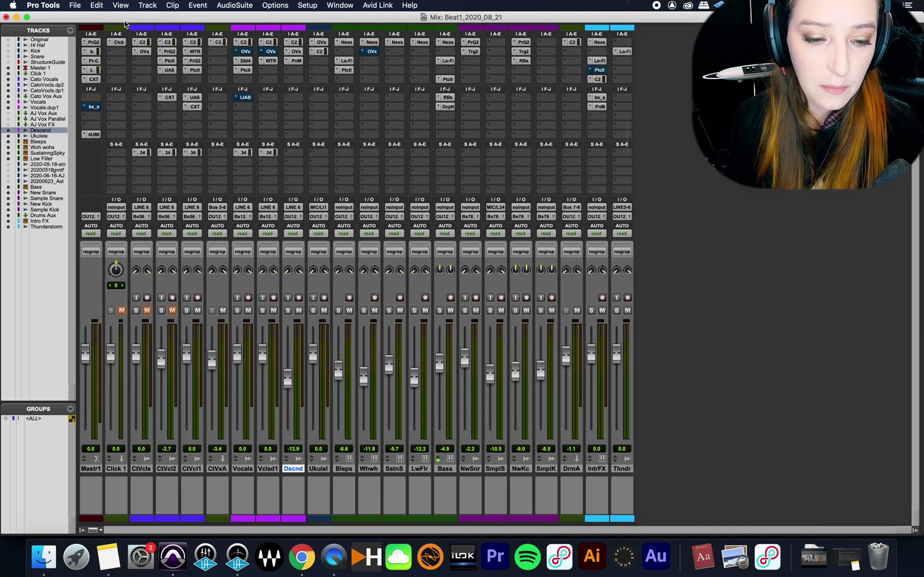
{"action": "left_click", "coordinate": [124, 4]}
{"action": "left_click", "coordinate": [124, 32]}
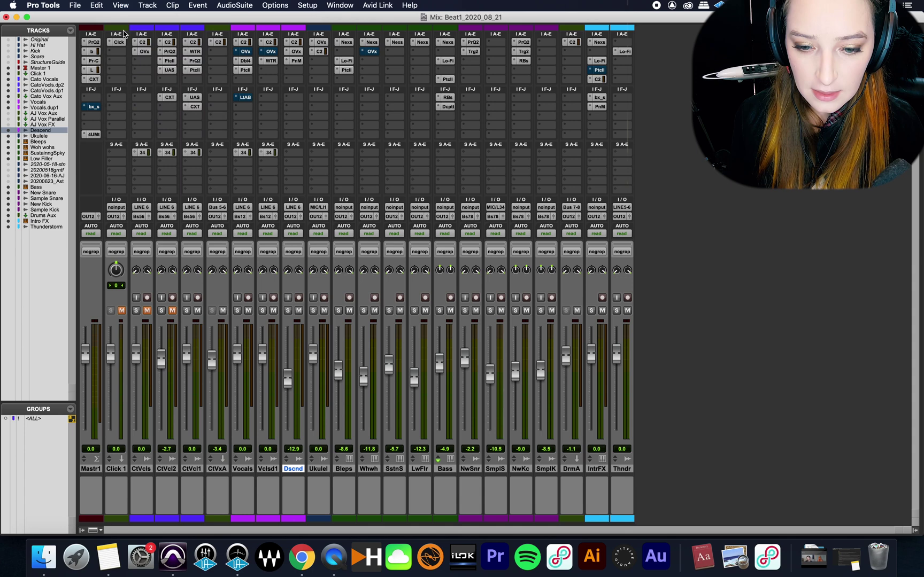
{"action": "left_click", "coordinate": [121, 6]}
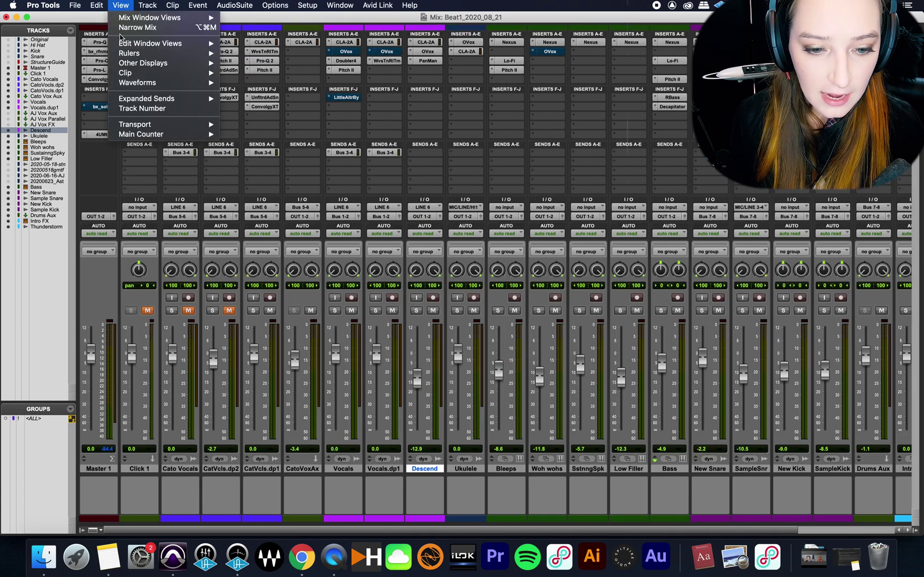
{"action": "left_click", "coordinate": [121, 28]}
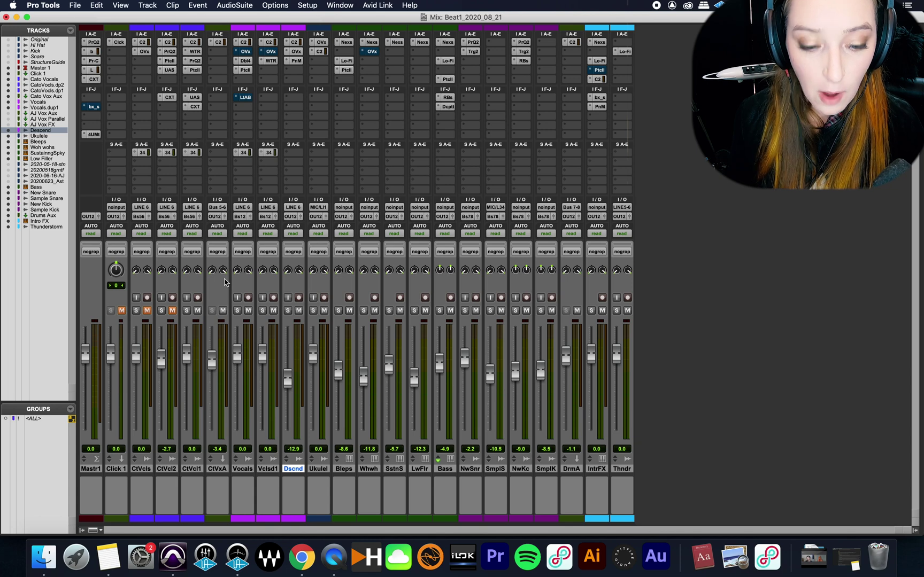
{"action": "left_click", "coordinate": [246, 70]}
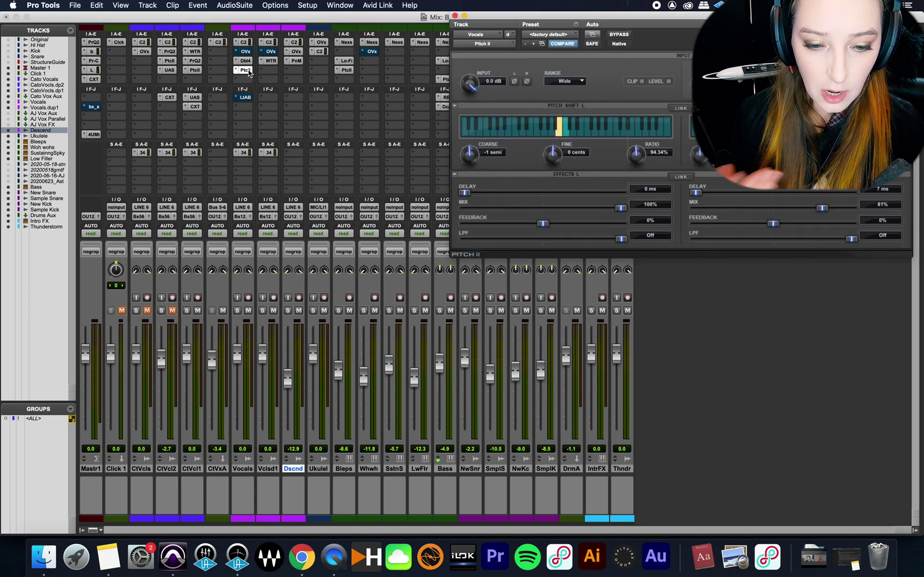
{"action": "left_click", "coordinate": [246, 60]}
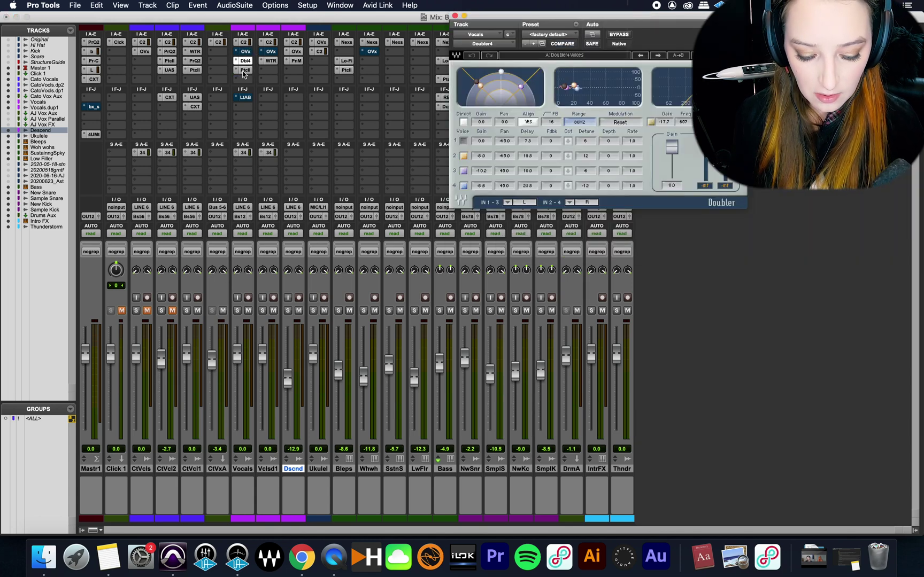
{"action": "left_click", "coordinate": [245, 70]}
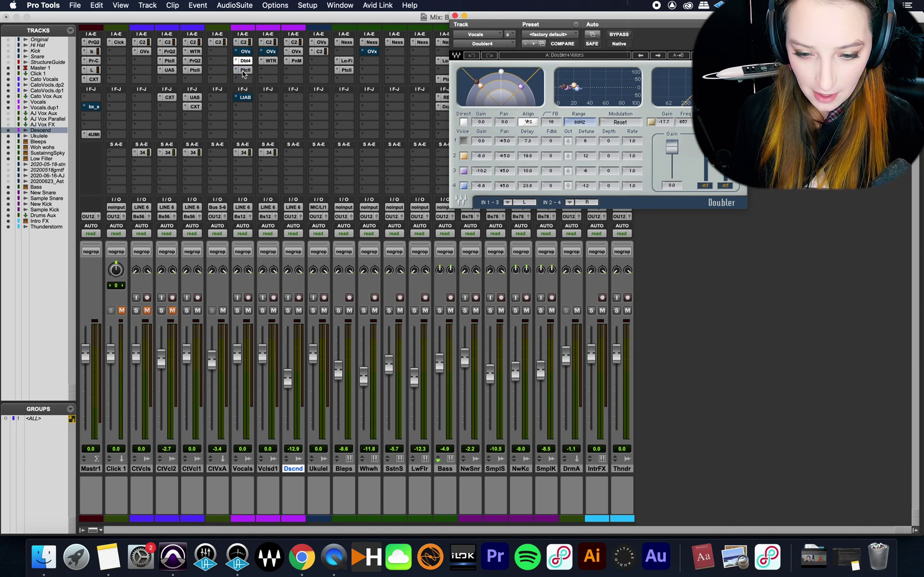
{"action": "left_click", "coordinate": [455, 16]}
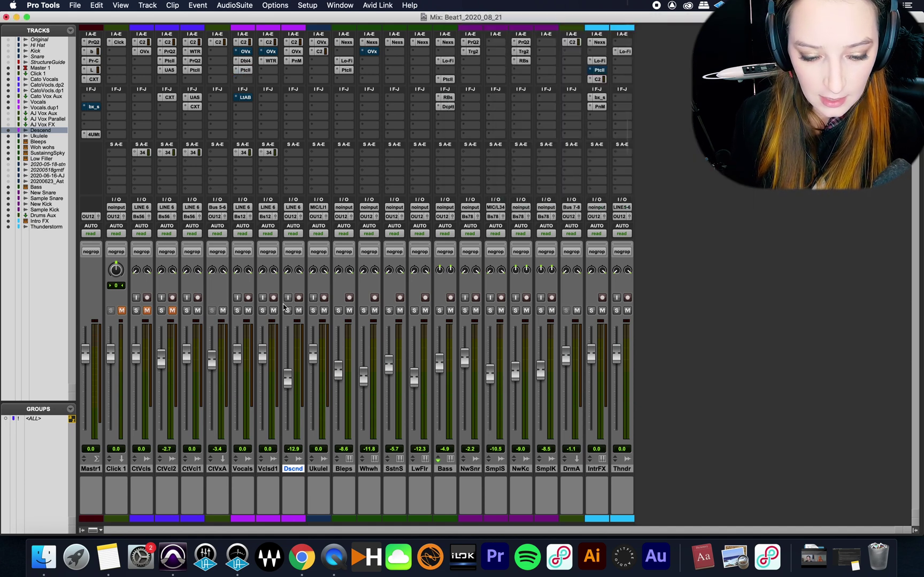
{"action": "left_click_drag", "start_coordinate": [262, 354], "coordinate": [254, 375]}
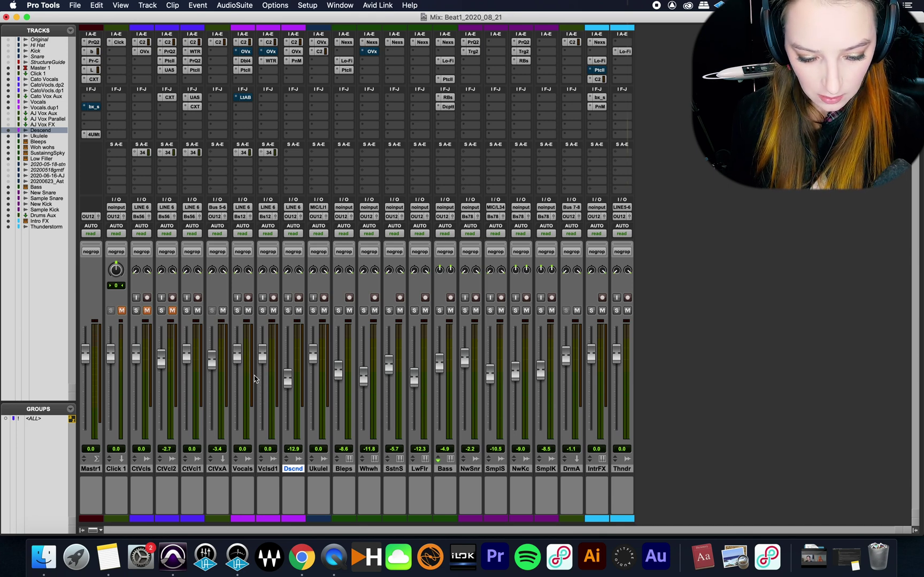
- Add the placeholder comment 'sdlga;dfkjvdkljdvf' to the Vocals.dp1 strip's Comments field
{"action": "double_click", "coordinate": [269, 518]}
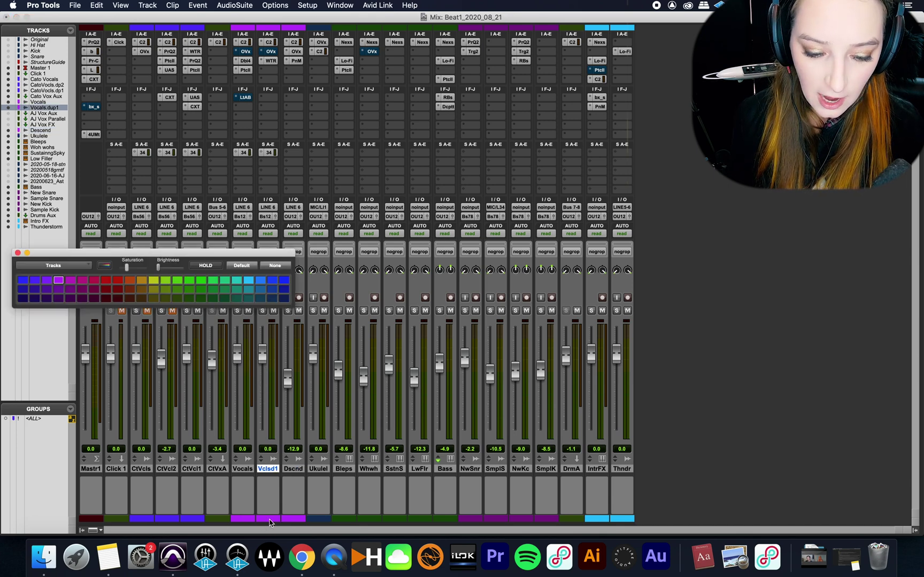
{"action": "left_click", "coordinate": [18, 252]}
{"action": "left_click", "coordinate": [271, 509]}
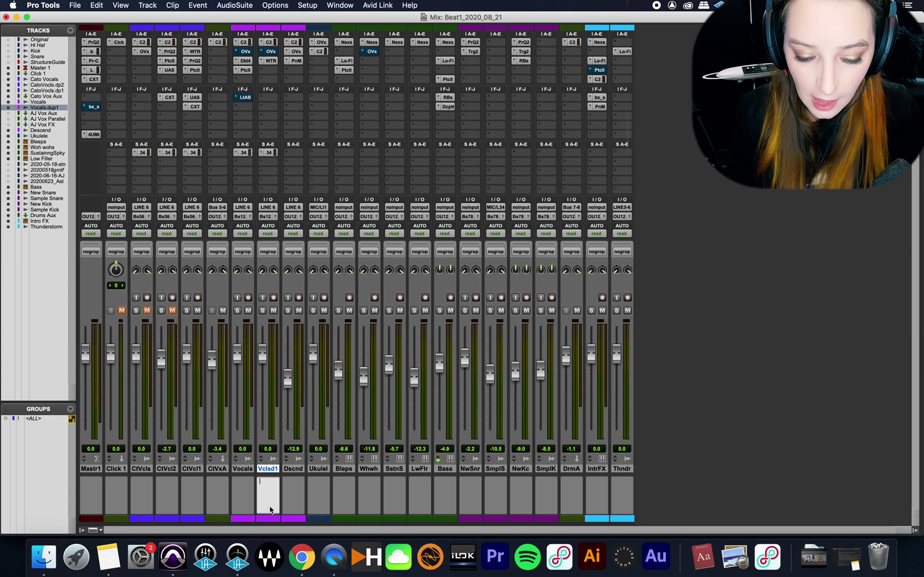
{"action": "type", "text": "sdlga;dfkjvdkljdvf"}
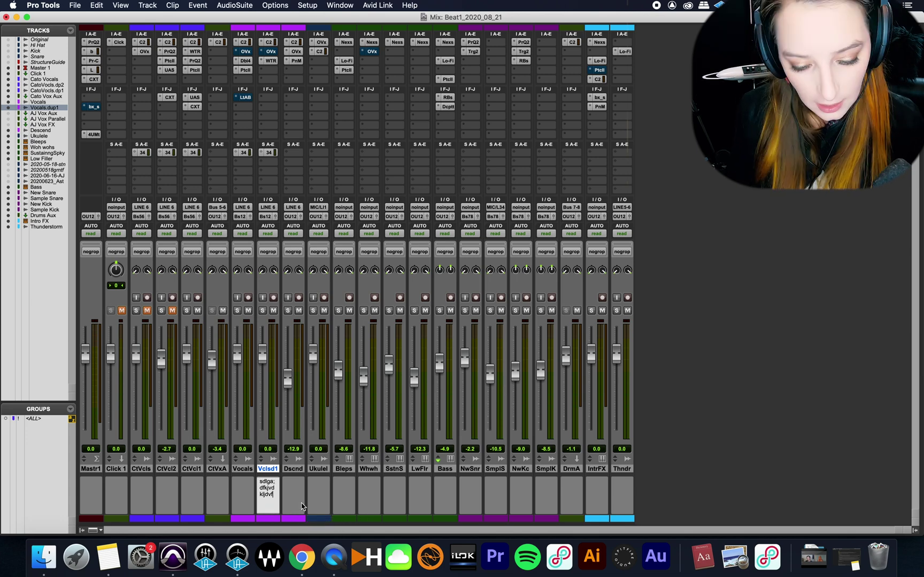
{"action": "left_click", "coordinate": [299, 492]}
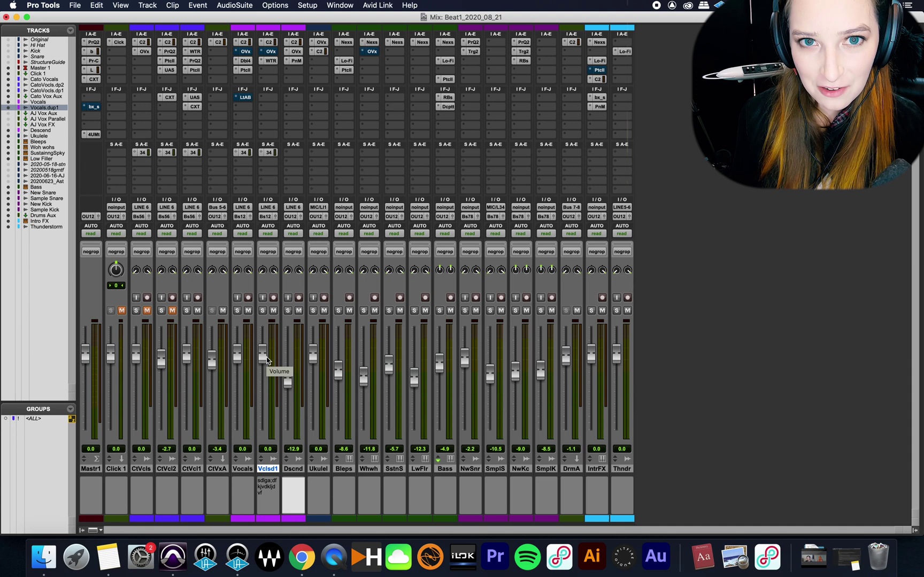
- Dismiss the Cato Vox Aux input selector unchanged and select the Descend track, leaving its comment empty
{"action": "left_click", "coordinate": [217, 208]}
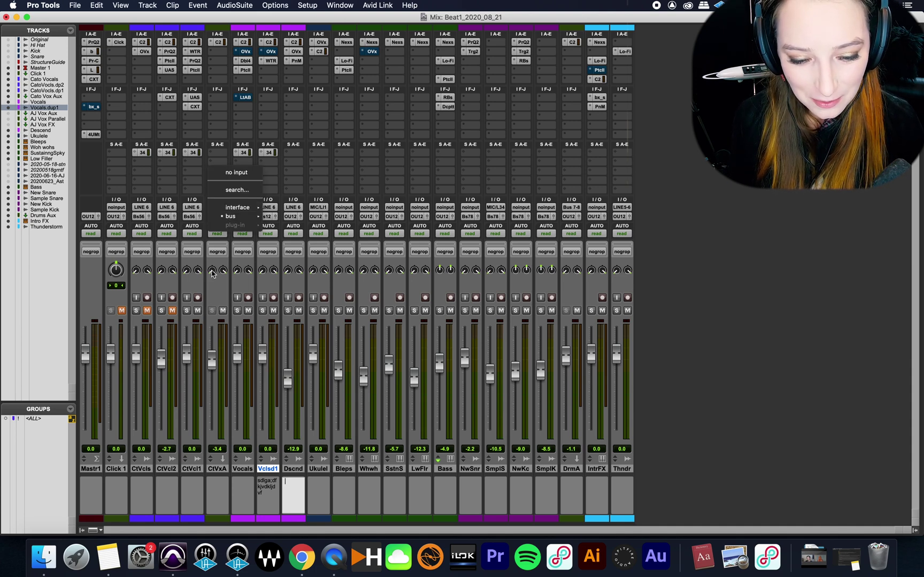
{"action": "left_click", "coordinate": [215, 288]}
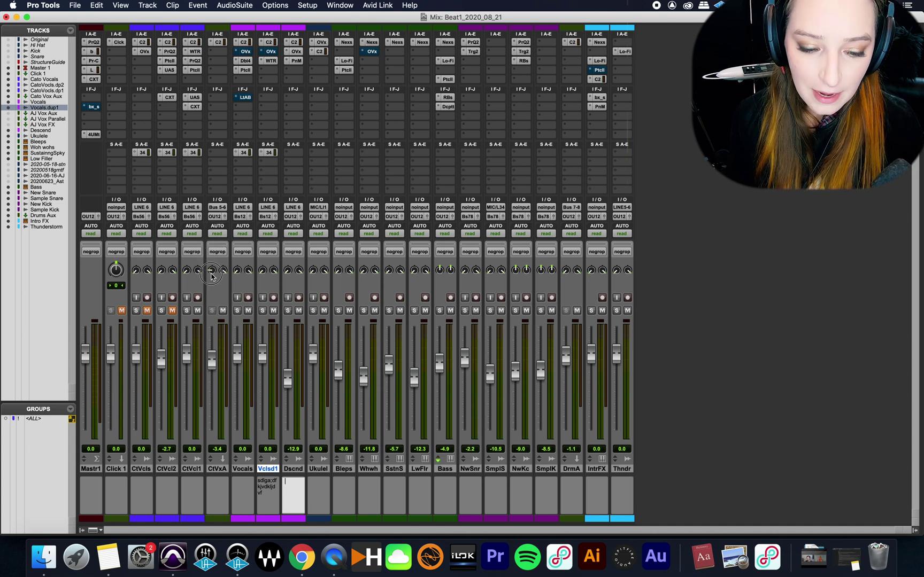
{"action": "left_click", "coordinate": [295, 470]}
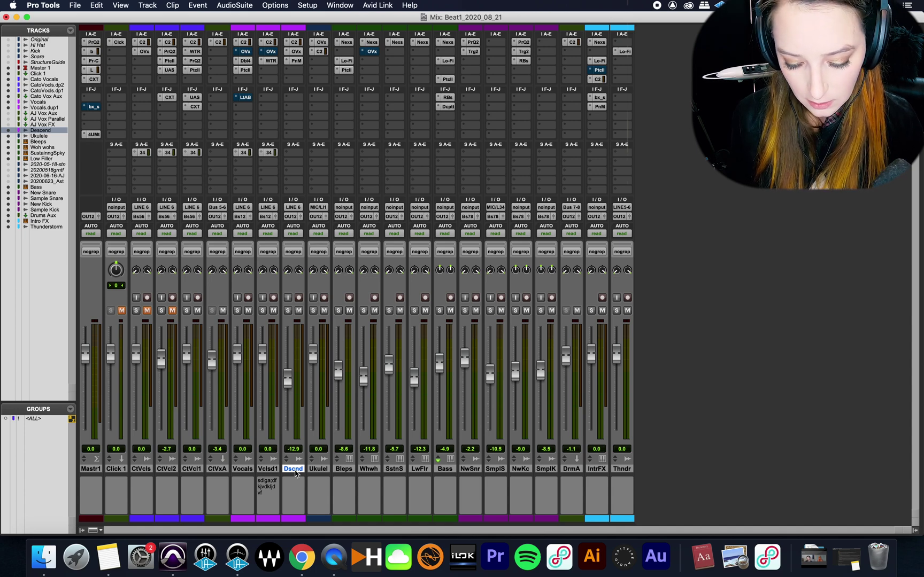
{"action": "key", "text": "super+alt+m"}
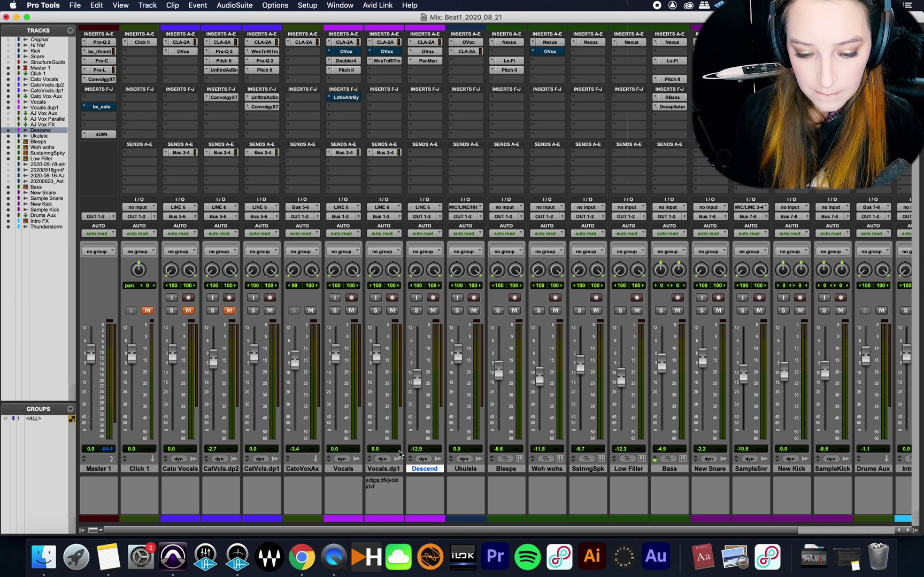
{"action": "key", "text": "super+alt+m"}
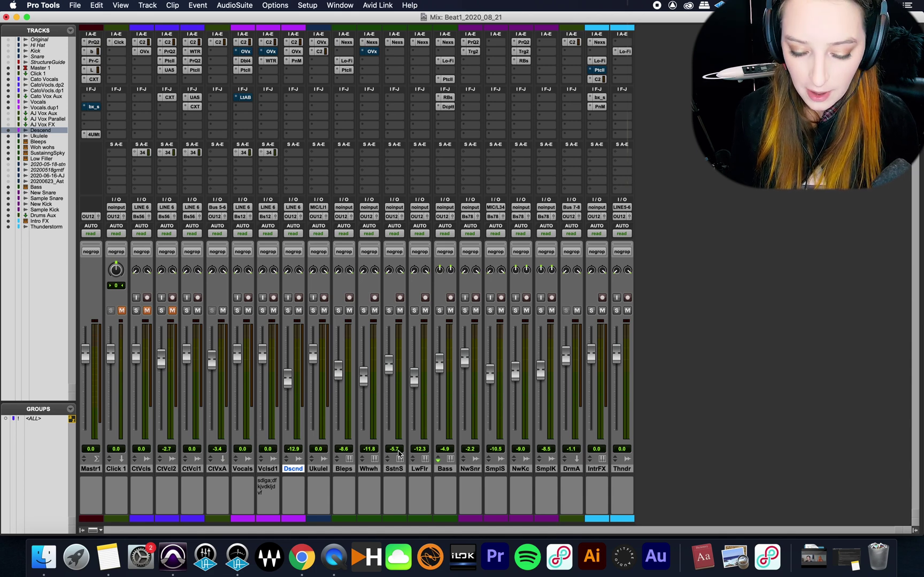
{"action": "key", "text": "super+alt+m"}
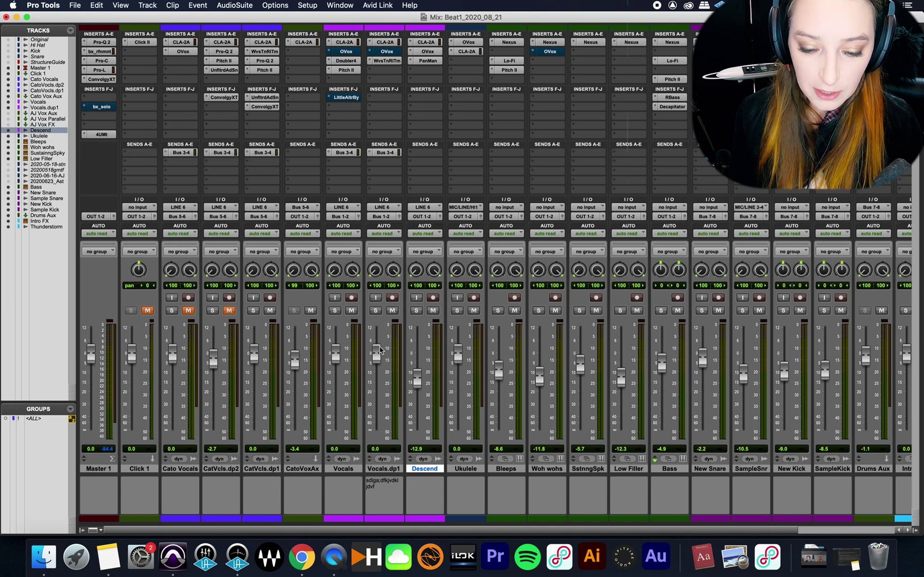
{"action": "key", "text": "super+alt+m"}
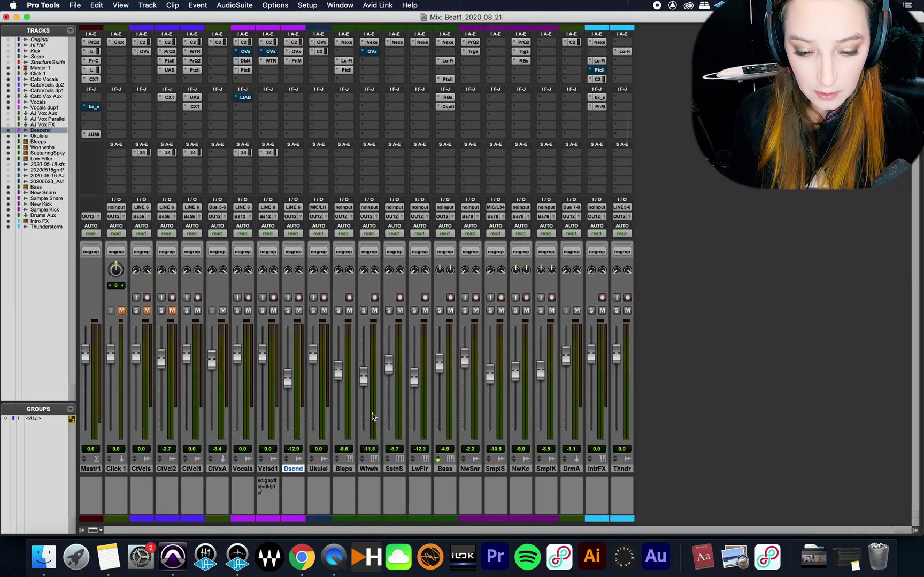